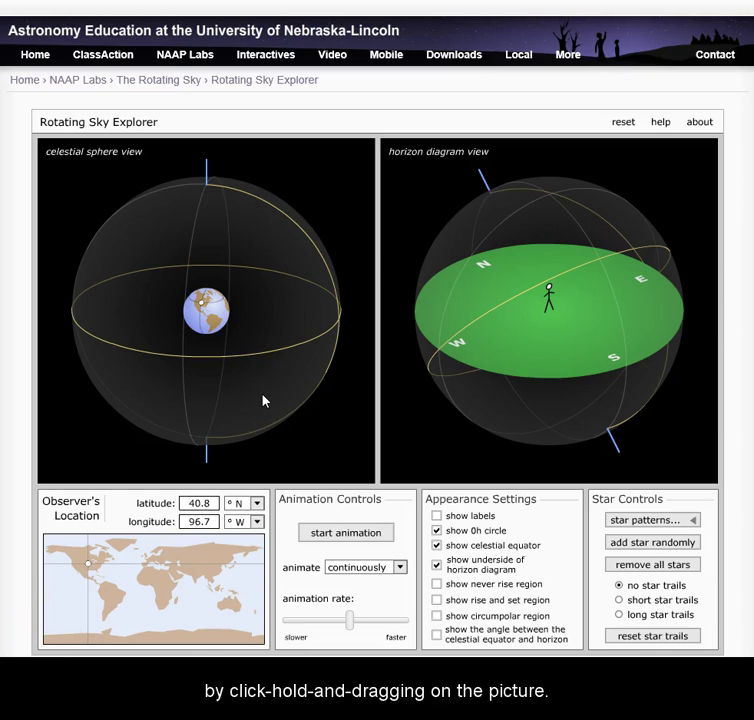
- Rotate the celestial sphere view until the celestial equator appears almost edge-on
{"action": "mouse_move", "coordinate": [328, 350]}
{"action": "left_mouse_down"}
{"action": "mouse_move", "coordinate": [246, 348]}
{"action": "mouse_move", "coordinate": [302, 297]}
{"action": "mouse_move", "coordinate": [211, 288]}
{"action": "mouse_move", "coordinate": [279, 384]}
{"action": "mouse_move", "coordinate": [225, 338]}
{"action": "mouse_move", "coordinate": [311, 345]}
{"action": "mouse_move", "coordinate": [318, 355]}
{"action": "left_mouse_up"}
{"action": "left_click_drag", "start_coordinate": [181, 435], "coordinate": [40, 643]}
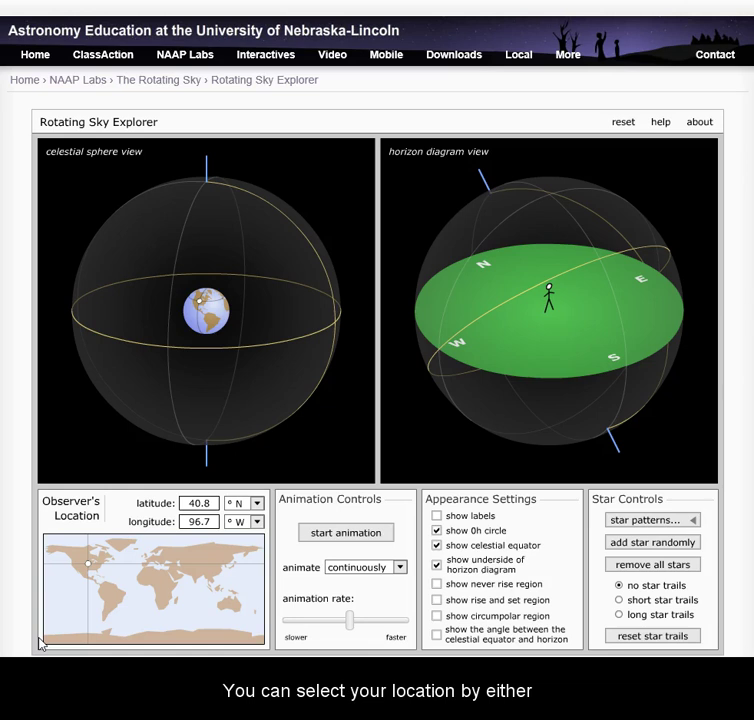
{"action": "left_click_drag", "start_coordinate": [37, 609], "coordinate": [90, 570]}
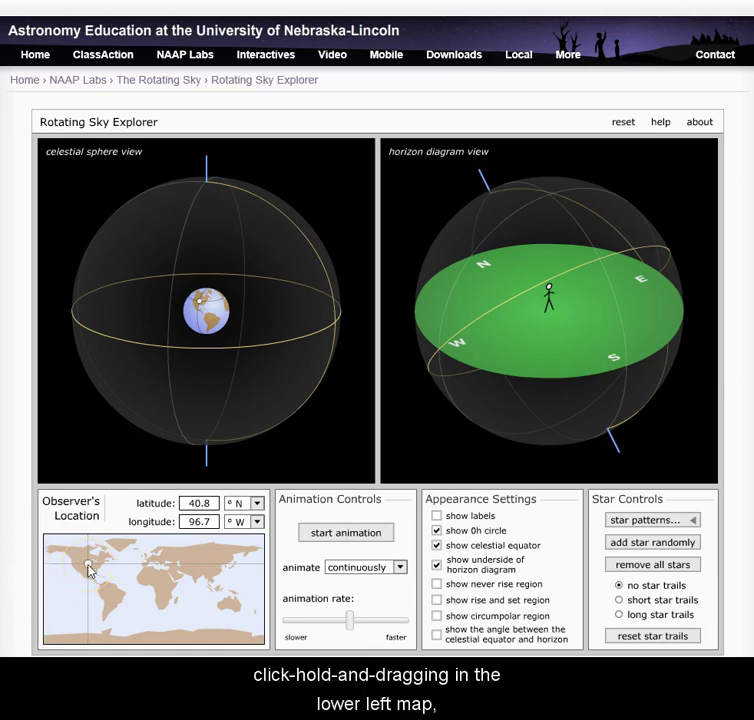
{"action": "mouse_move", "coordinate": [90, 570]}
{"action": "left_mouse_down"}
{"action": "mouse_move", "coordinate": [141, 576]}
{"action": "mouse_move", "coordinate": [101, 572]}
{"action": "mouse_move", "coordinate": [197, 567]}
{"action": "mouse_move", "coordinate": [84, 566]}
{"action": "mouse_move", "coordinate": [100, 570]}
{"action": "left_mouse_up"}
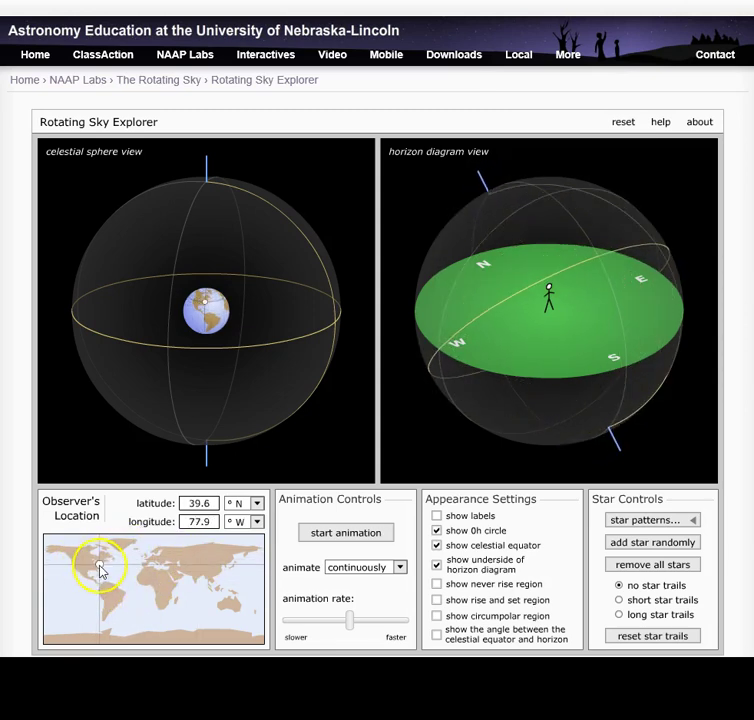
{"action": "left_click", "coordinate": [204, 504]}
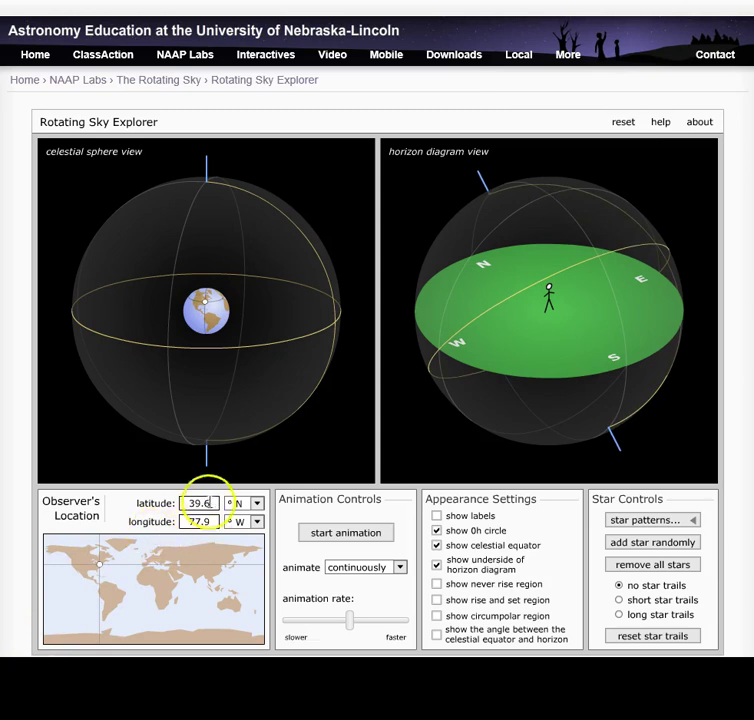
{"action": "double_click", "coordinate": [212, 504]}
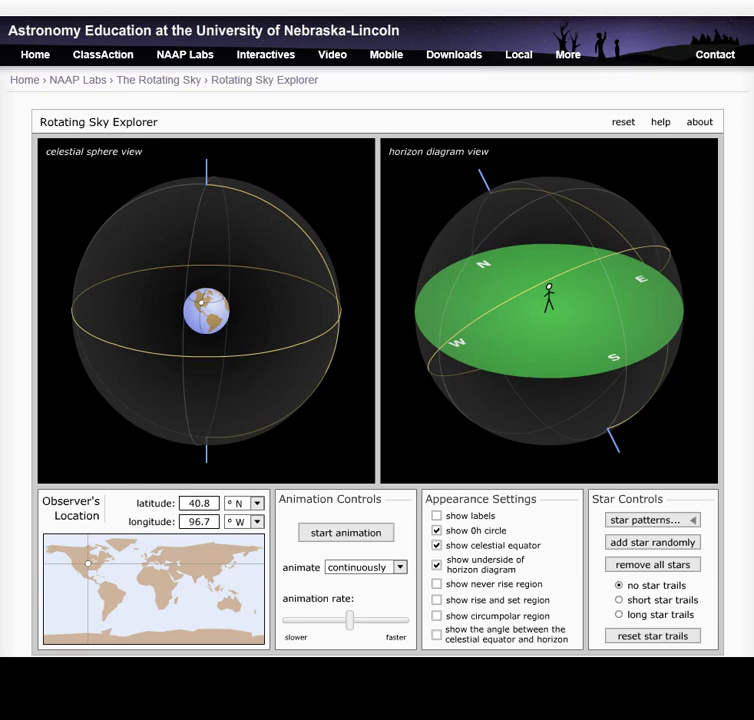
- Change the observer's latitude to 43.0° N
{"action": "left_click", "coordinate": [214, 503]}
{"action": "key", "text": "BackSpace"}
{"action": "key", "text": "BackSpace"}
{"action": "key", "text": "BackSpace"}
{"action": "type", "text": "3.0"}
{"action": "key", "text": "Tab"}
{"action": "left_click", "coordinate": [85, 510]}
- Set longitude to 23.0° E and tilt the celestial sphere to a new viewing angle
{"action": "type", "text": "23.0"}
{"action": "left_click", "coordinate": [236, 515]}
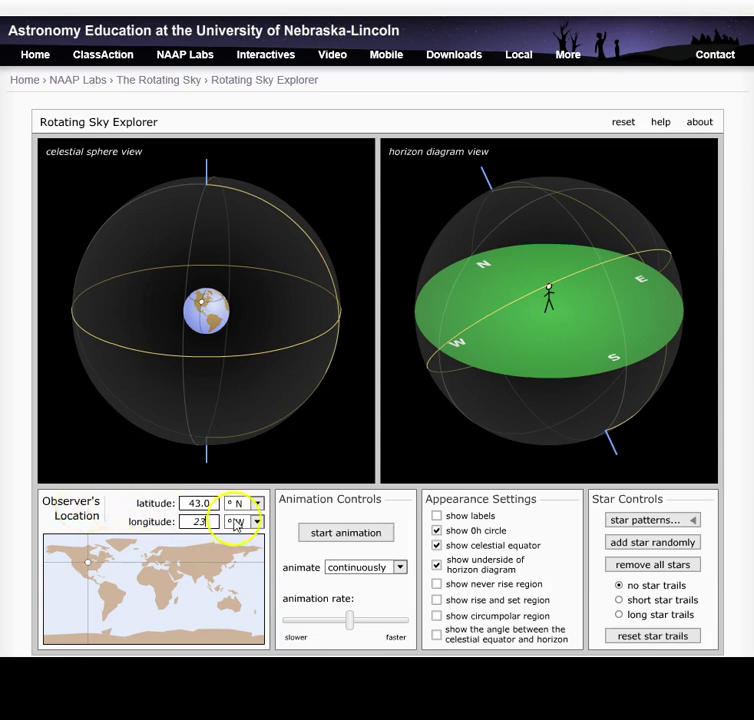
{"action": "left_click", "coordinate": [258, 522]}
{"action": "left_click", "coordinate": [242, 538]}
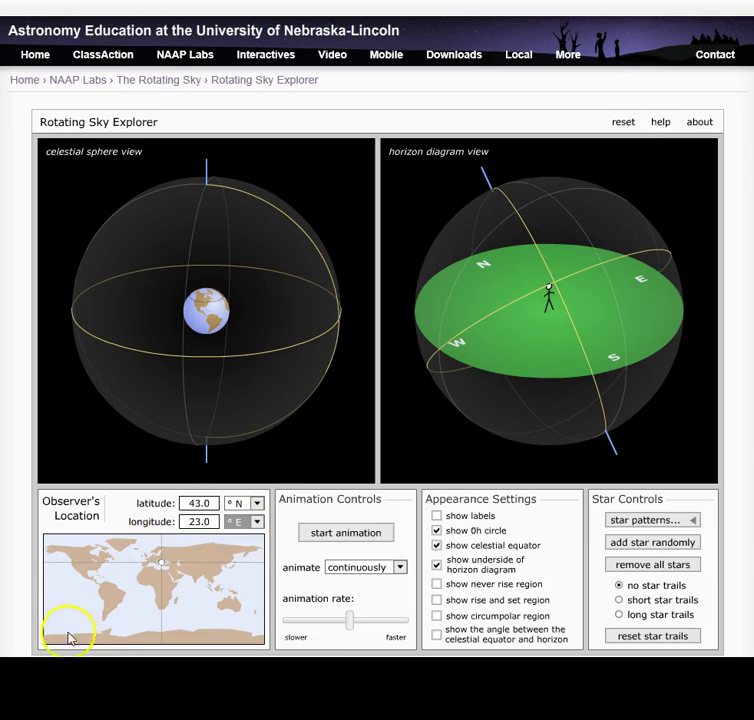
{"action": "left_click_drag", "start_coordinate": [315, 273], "coordinate": [101, 581]}
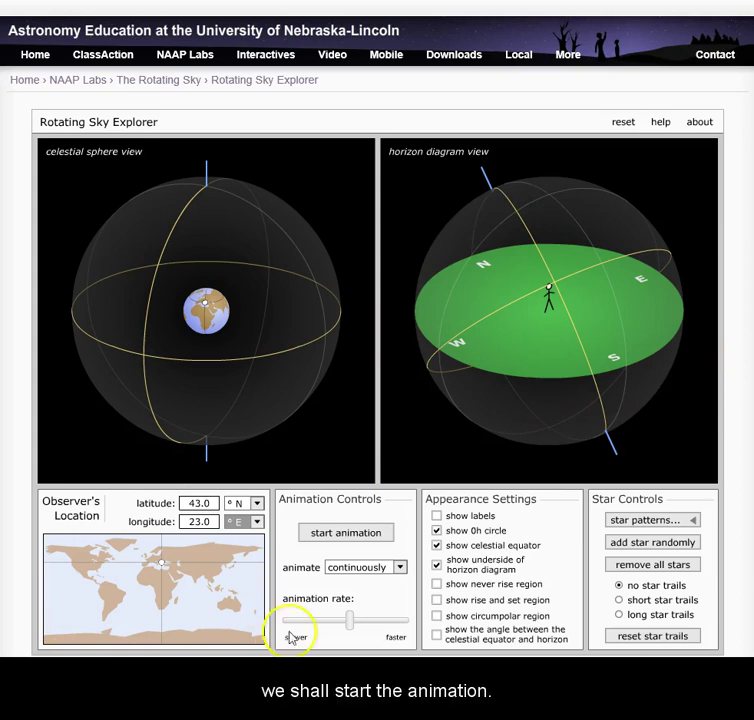
- Start the sky animation and nudge the animation rate slider slightly toward faster
{"action": "left_click", "coordinate": [342, 537]}
{"action": "left_click", "coordinate": [360, 620]}
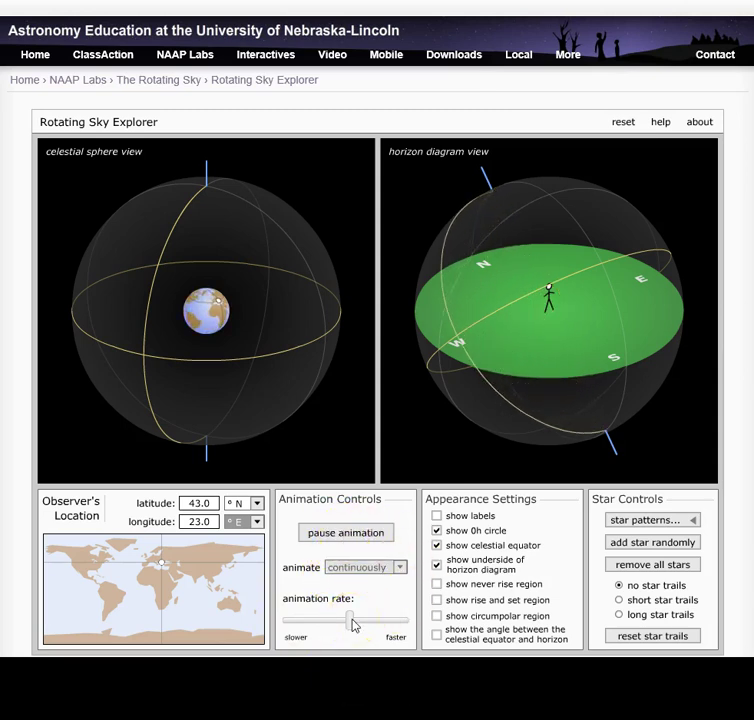
{"action": "mouse_move", "coordinate": [352, 624]}
{"action": "left_mouse_down"}
{"action": "mouse_move", "coordinate": [407, 626]}
{"action": "mouse_move", "coordinate": [289, 631]}
{"action": "mouse_move", "coordinate": [346, 633]}
{"action": "left_mouse_up"}
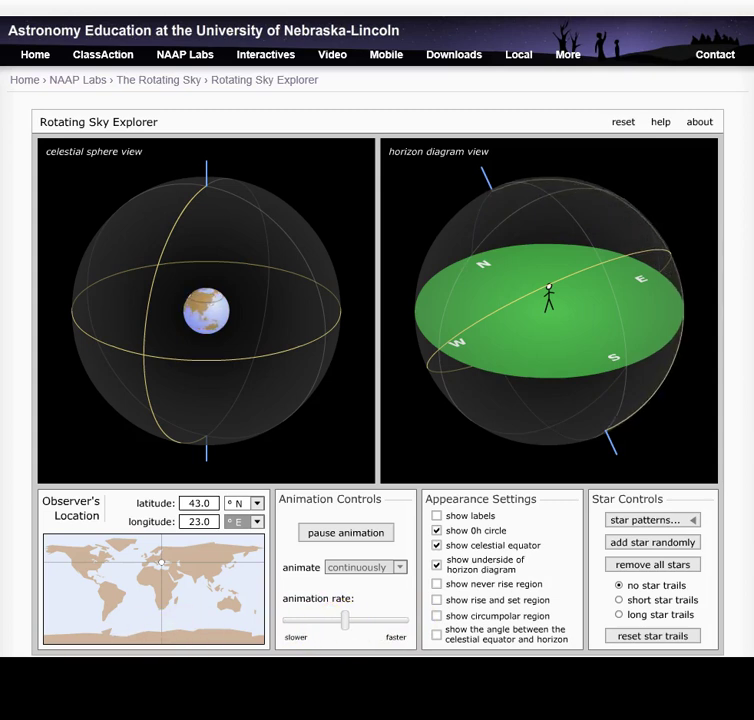
- Enable 'show labels' and disable 'show underside of horizon diagram' in Appearance Settings
{"action": "left_click", "coordinate": [439, 518]}
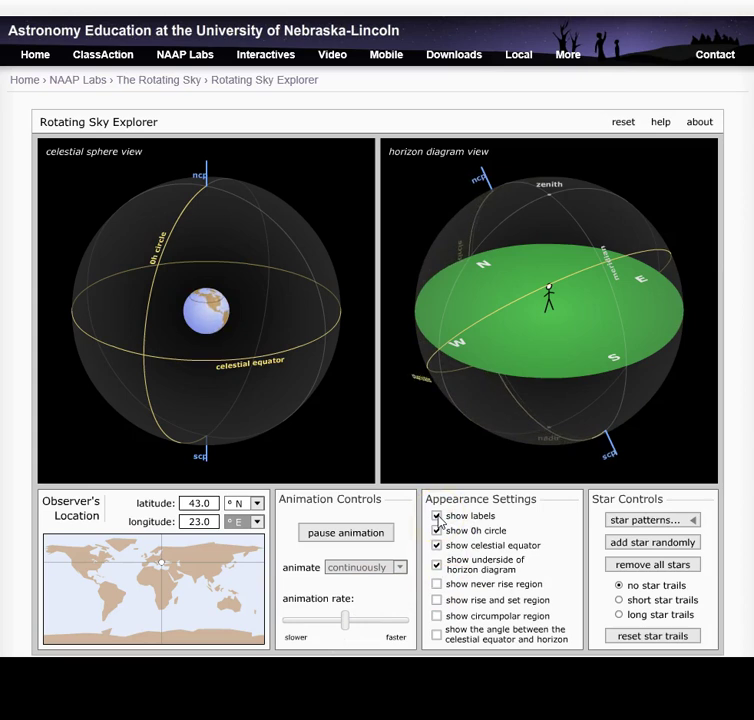
{"action": "left_click", "coordinate": [437, 566]}
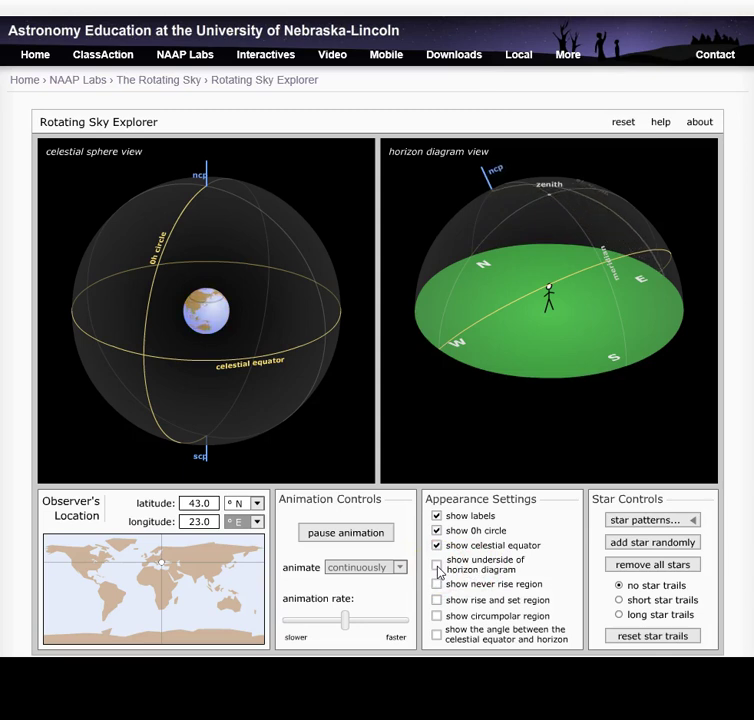
- Add Big Dipper, Orion and Southern Cross from the star patterns list
{"action": "left_click", "coordinate": [694, 524]}
{"action": "left_click", "coordinate": [684, 538]}
{"action": "left_click", "coordinate": [694, 524]}
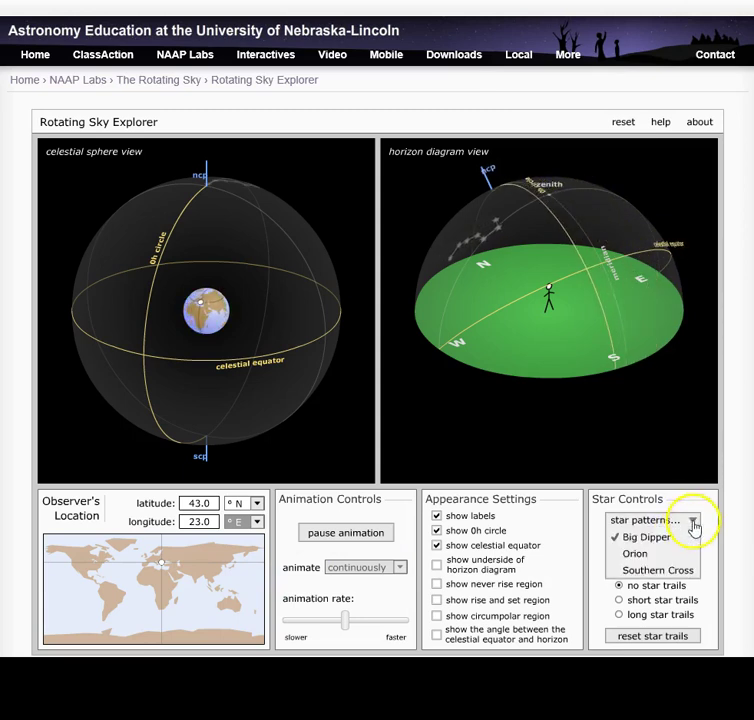
{"action": "left_click", "coordinate": [670, 556]}
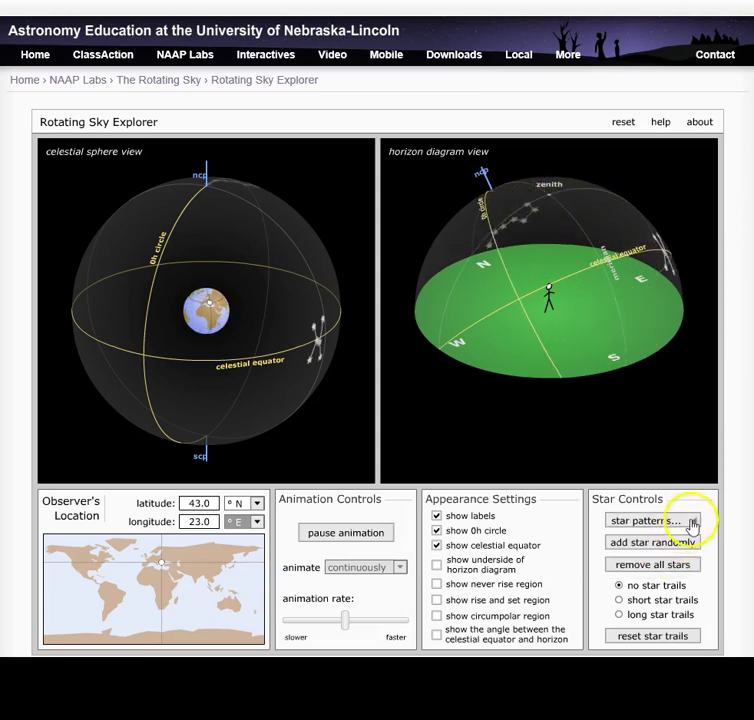
{"action": "left_click", "coordinate": [692, 524]}
{"action": "left_click", "coordinate": [660, 569]}
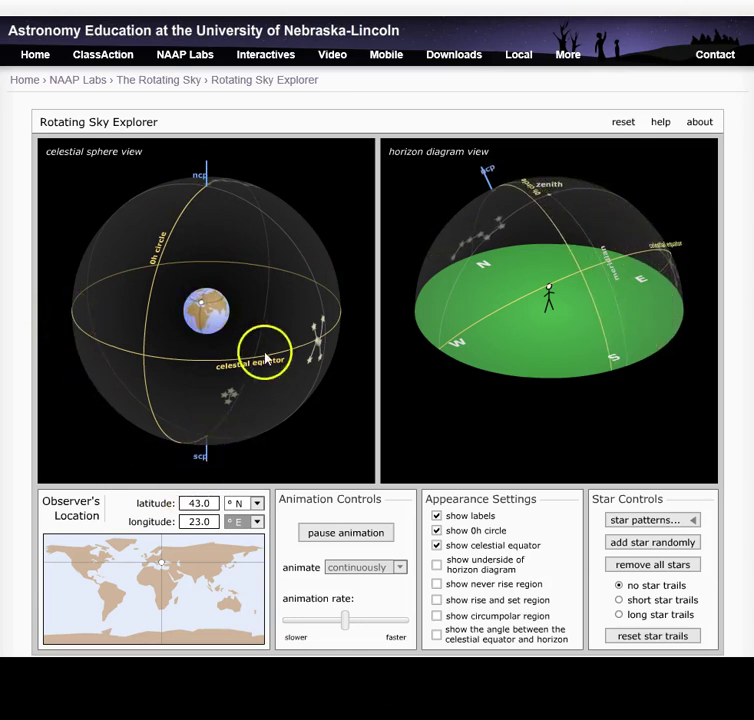
- Drag the celestial sphere upright so the celestial equator lies level across it
{"action": "left_click_drag", "start_coordinate": [160, 316], "coordinate": [291, 289]}
{"action": "left_click", "coordinate": [305, 265]}
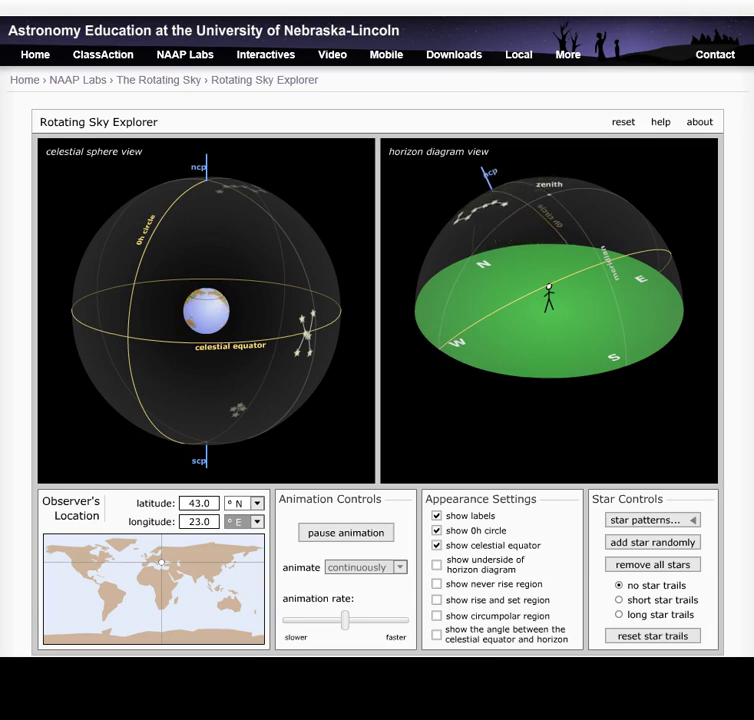
{"action": "left_click", "coordinate": [205, 503]}
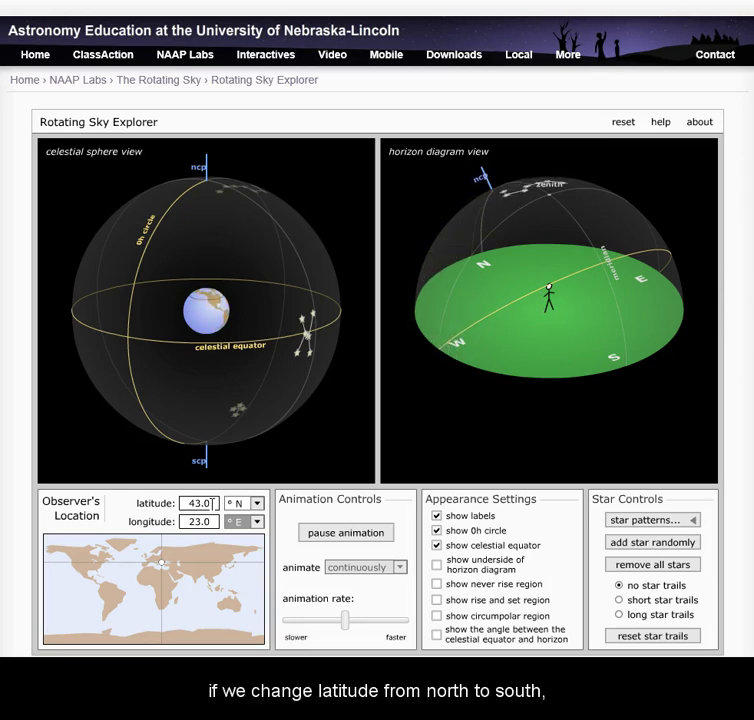
{"action": "left_click", "coordinate": [257, 505]}
{"action": "left_click", "coordinate": [247, 530]}
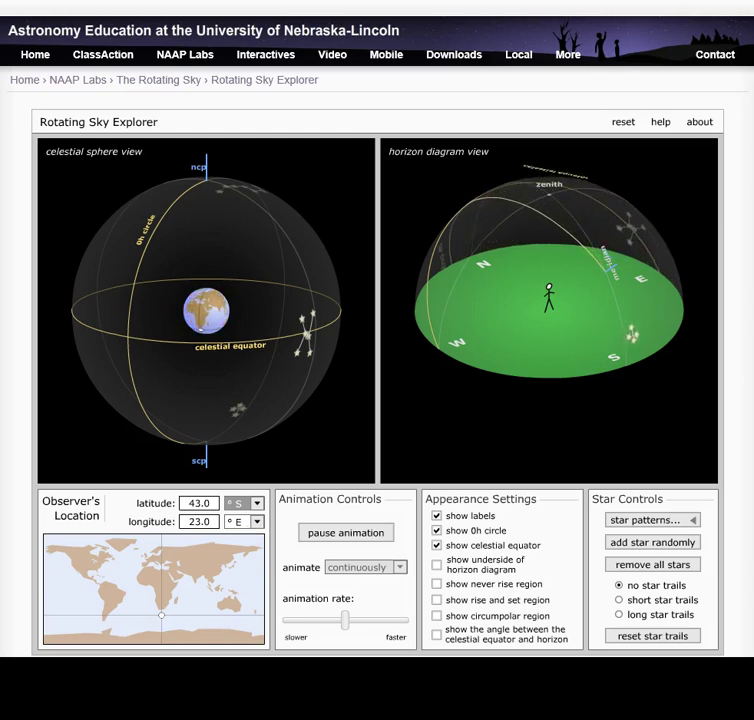
{"action": "key", "text": "Up"}
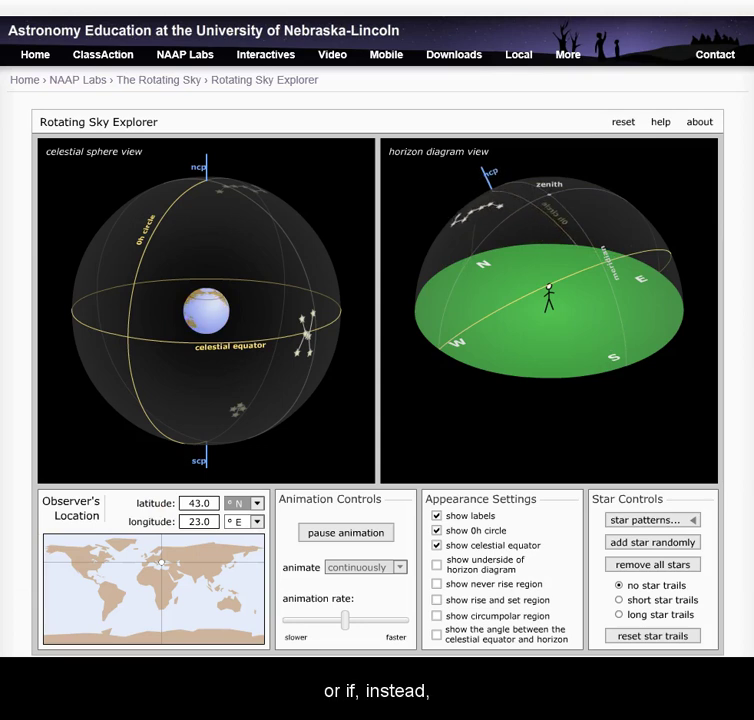
- Switch the longitude hemisphere from E to W, making it 23.0° W
{"action": "left_click", "coordinate": [259, 522]}
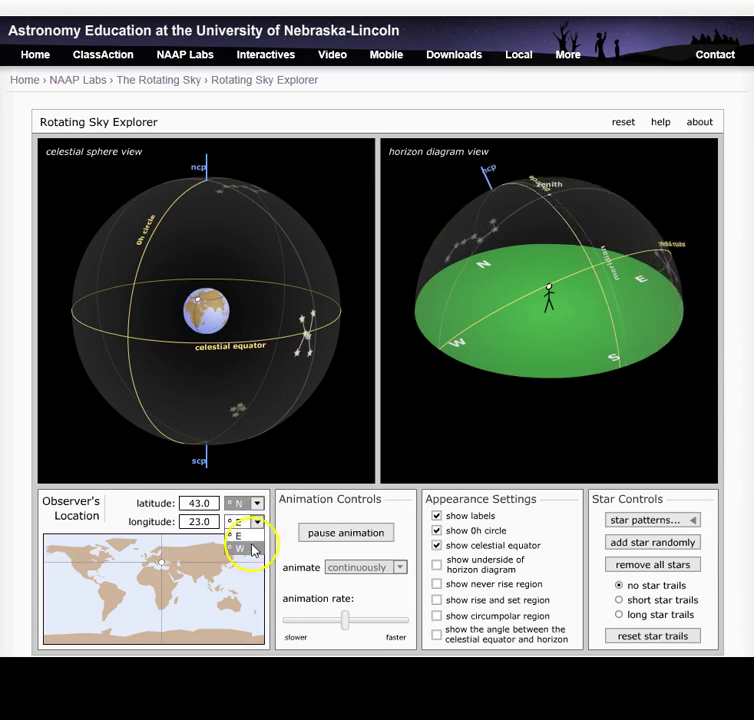
{"action": "left_click", "coordinate": [253, 550]}
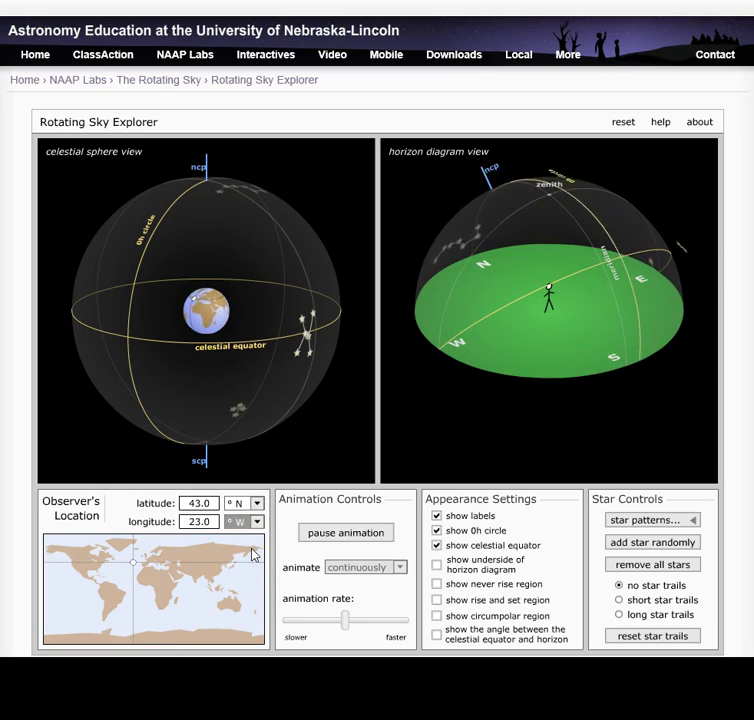
{"action": "left_click", "coordinate": [53, 634]}
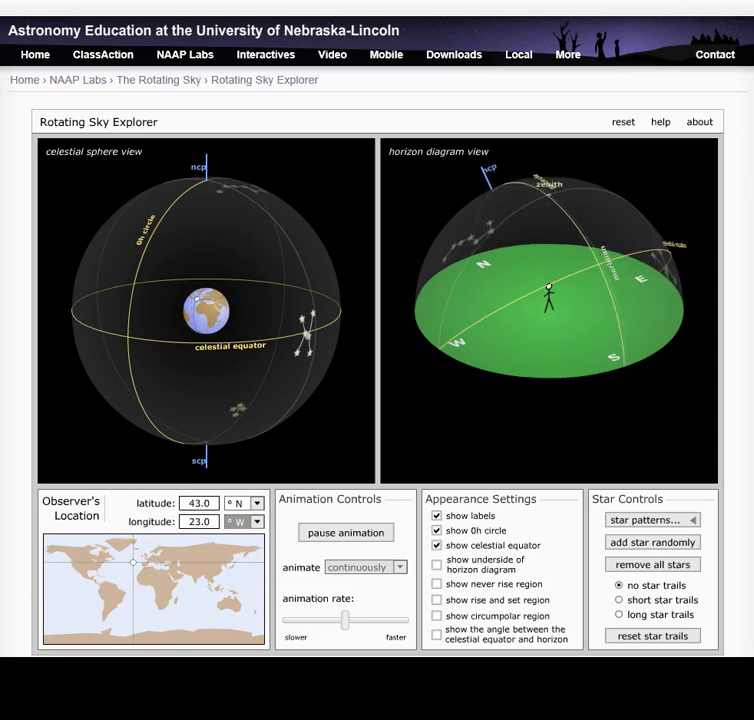